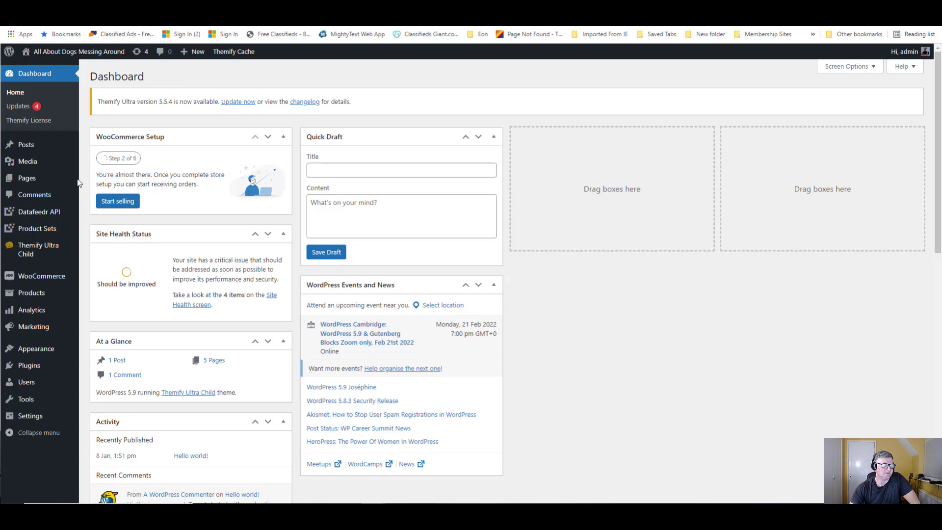
Search Add Plugins for 'updra' and install the UpdraftPlus WordPress Backup Plugin
mouse_move(27, 370)
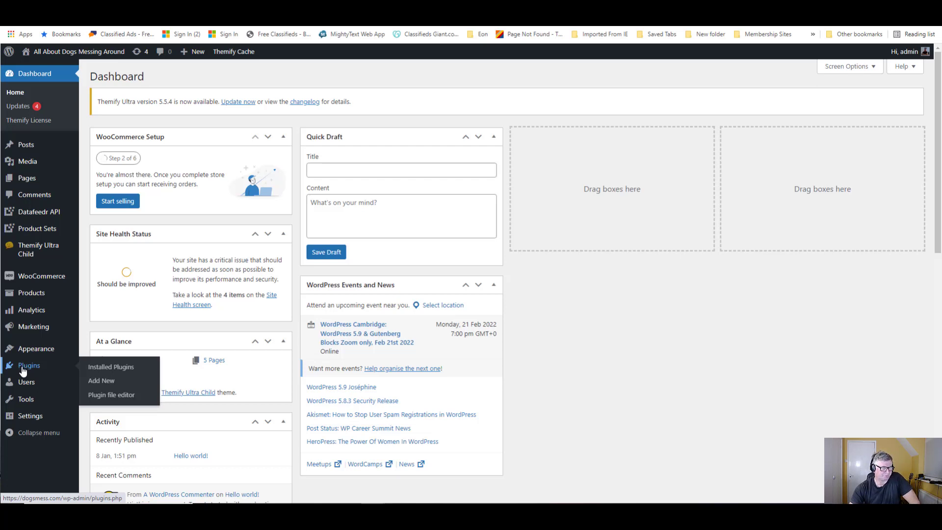
click(101, 381)
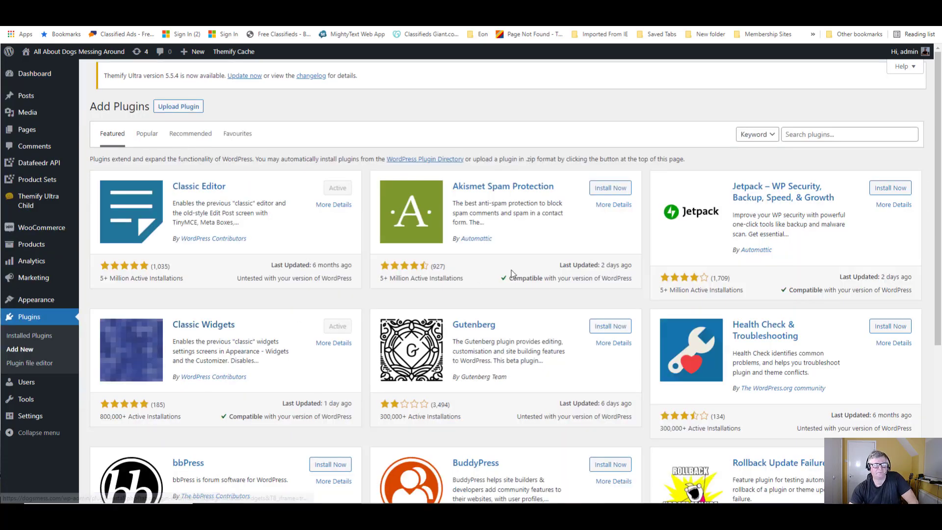
click(794, 137)
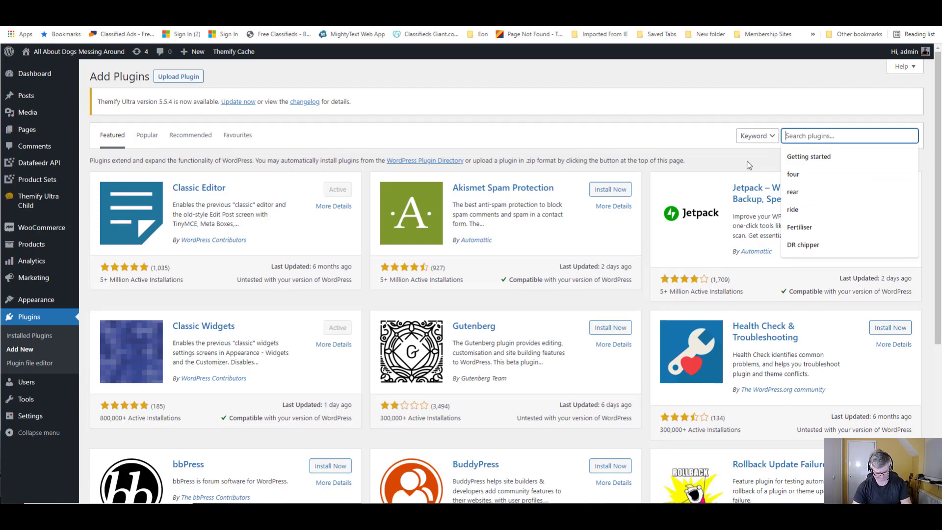
text(u)
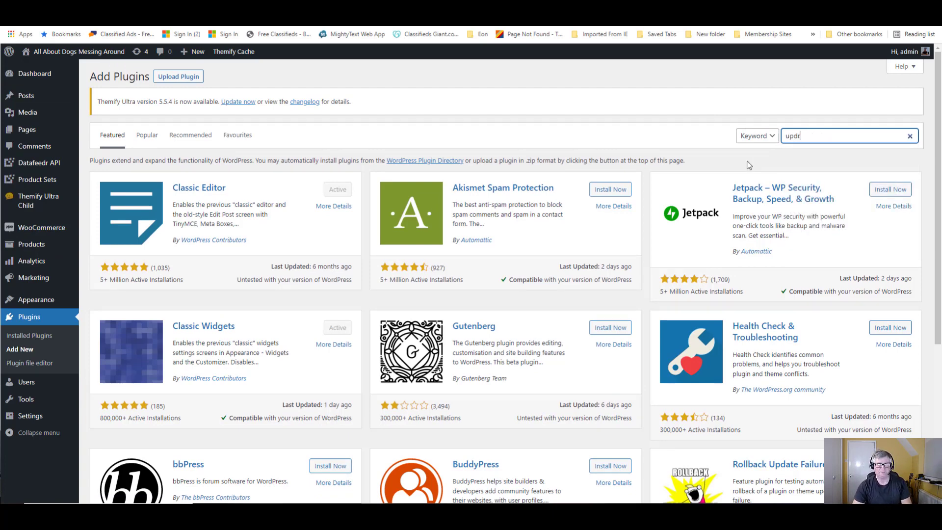
text(pdraft)
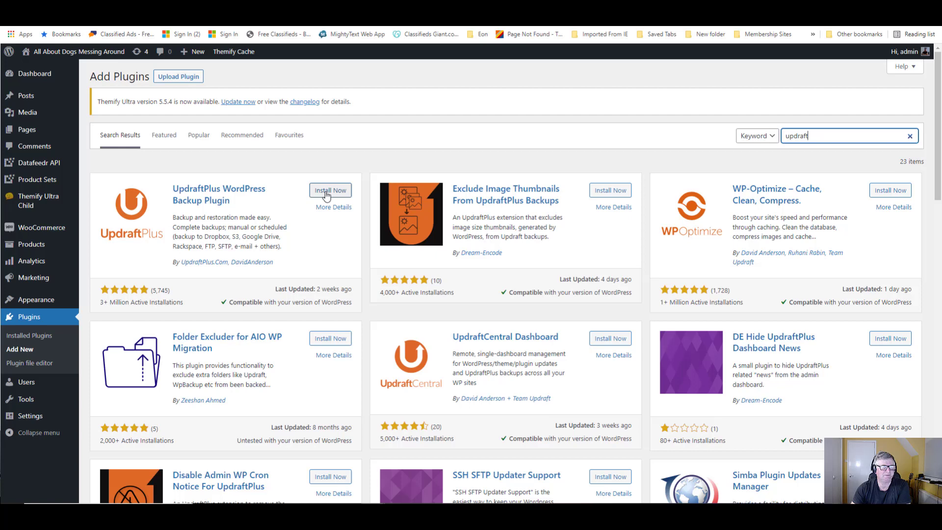
click(328, 191)
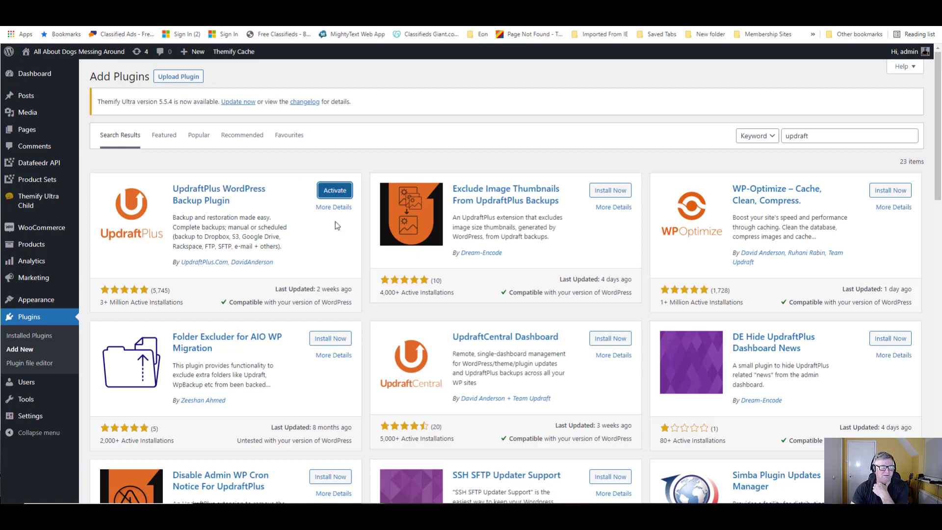
Activate UpdraftPlus and scroll the Installed Plugins list down to its row
click(334, 194)
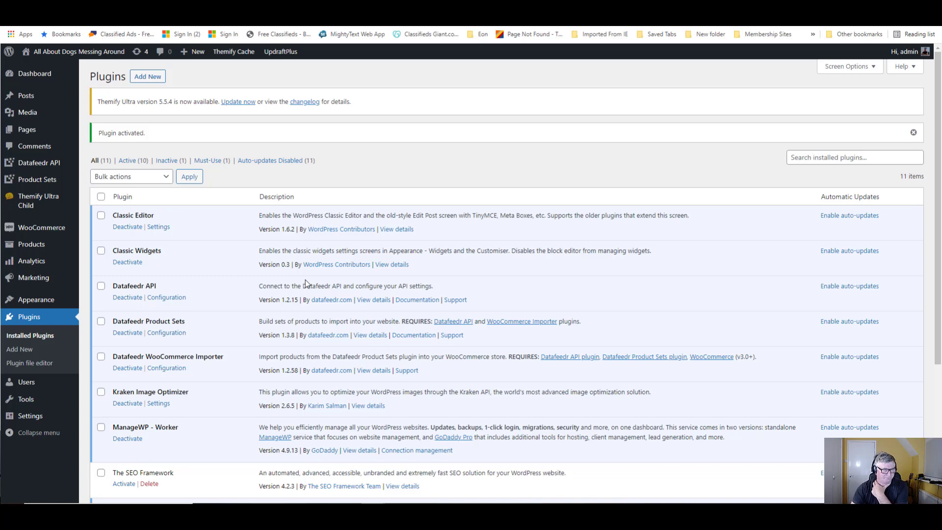
scroll(306, 283, down, 1)
scroll(305, 283, down, 2)
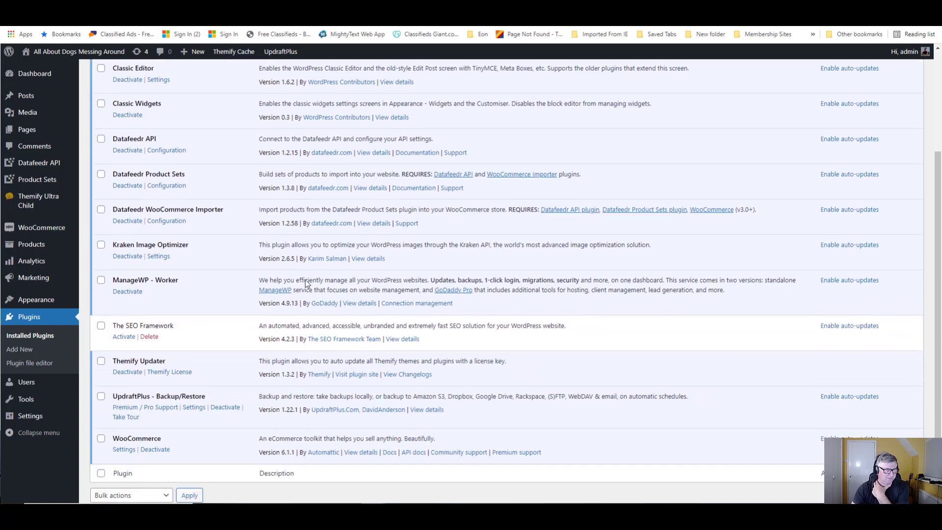
scroll(214, 314, down, 1)
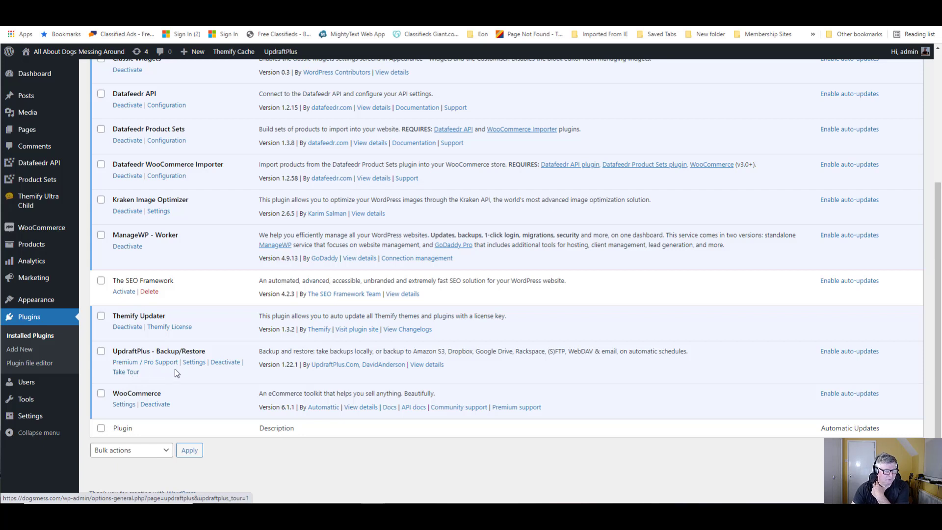
Start the UpdraftPlus Take Tour and go past the 'Your first backup' popup
click(130, 374)
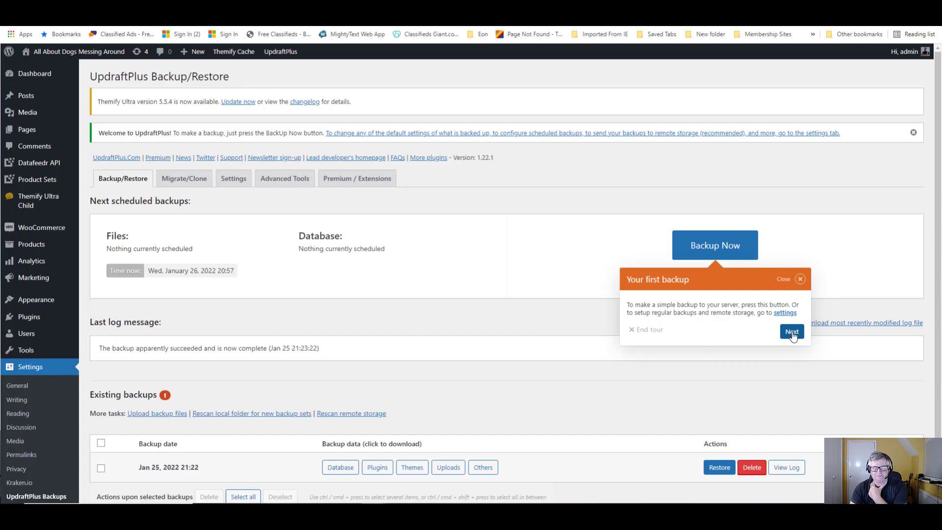
click(792, 332)
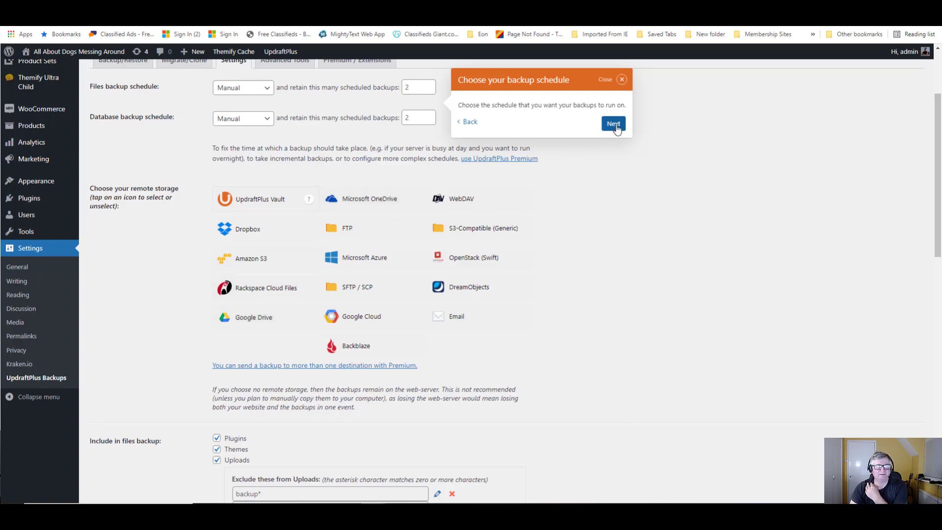
Leave the Files backup schedule on Manual and advance the tour to Remote storage
scroll(592, 230, up, 2)
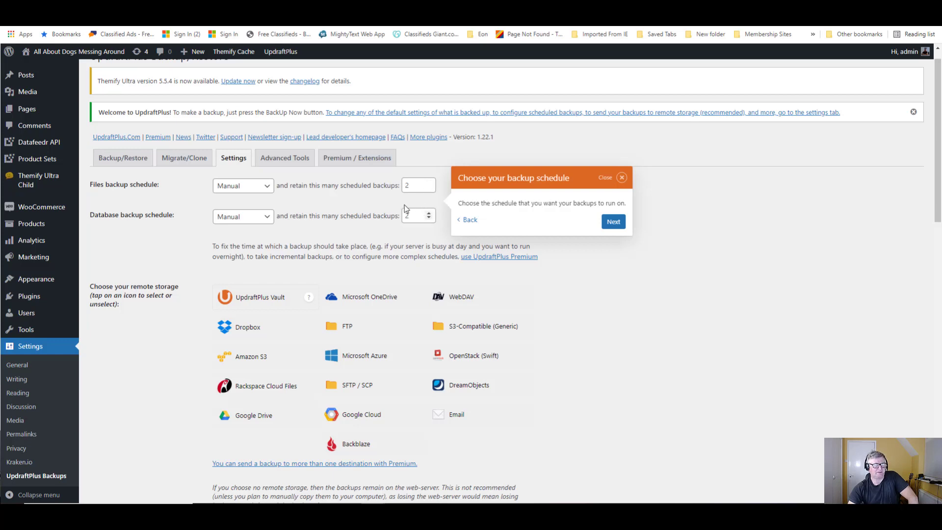
click(271, 188)
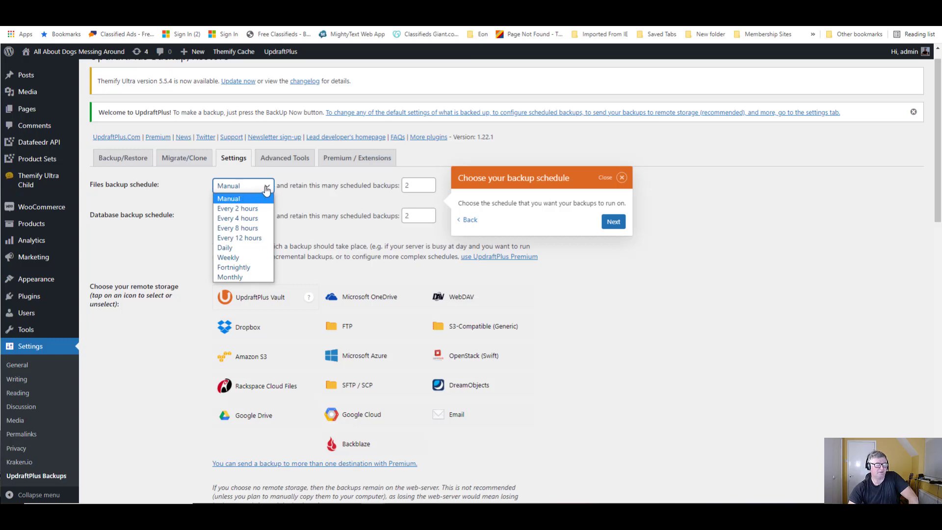
click(268, 186)
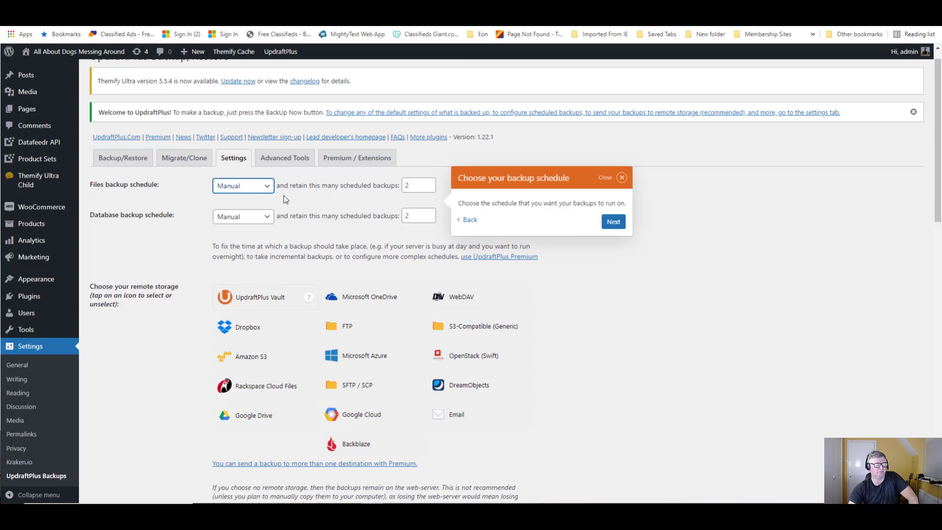
click(612, 221)
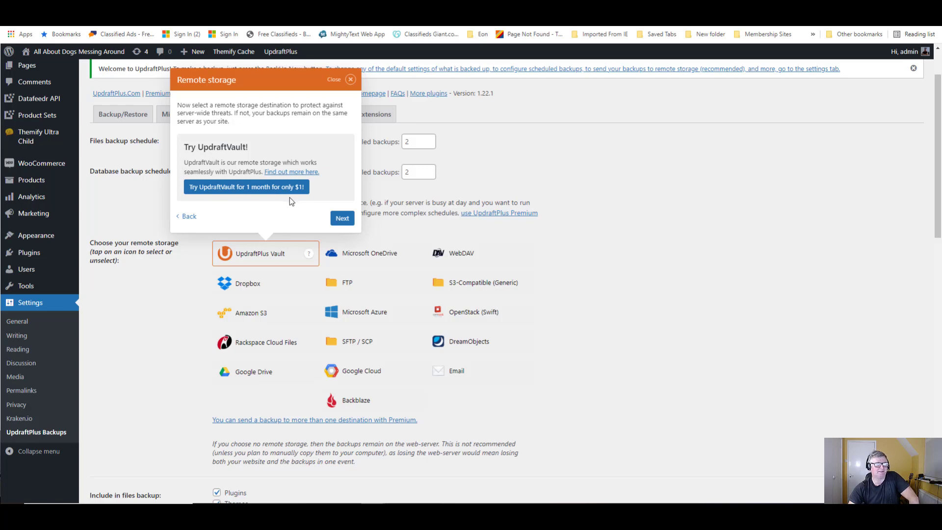
Go through the Remote storage, More settings, Save and UpdraftCentral tour popups
click(342, 219)
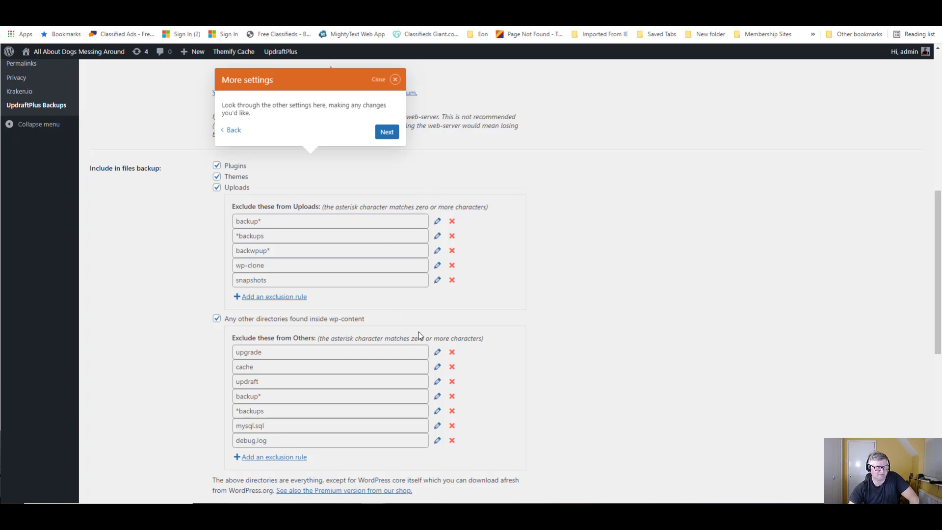
scroll(422, 326, down, 1)
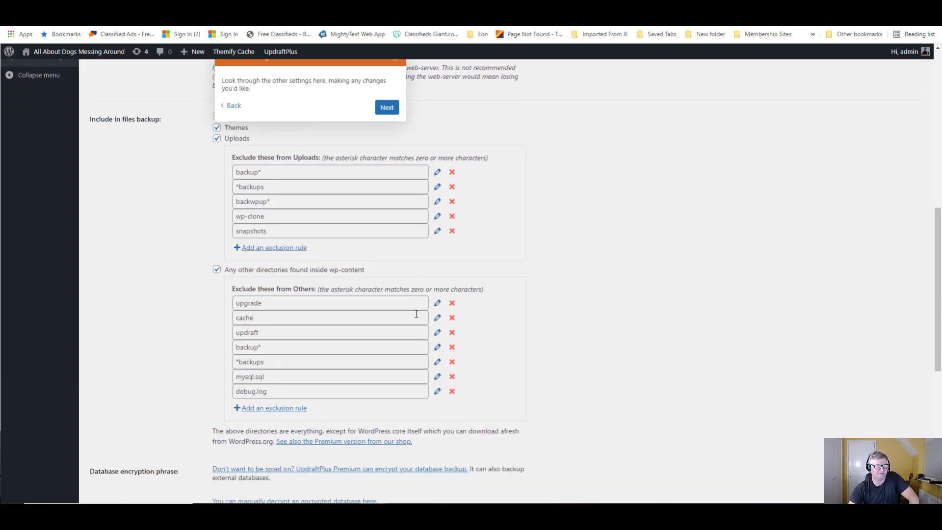
click(387, 108)
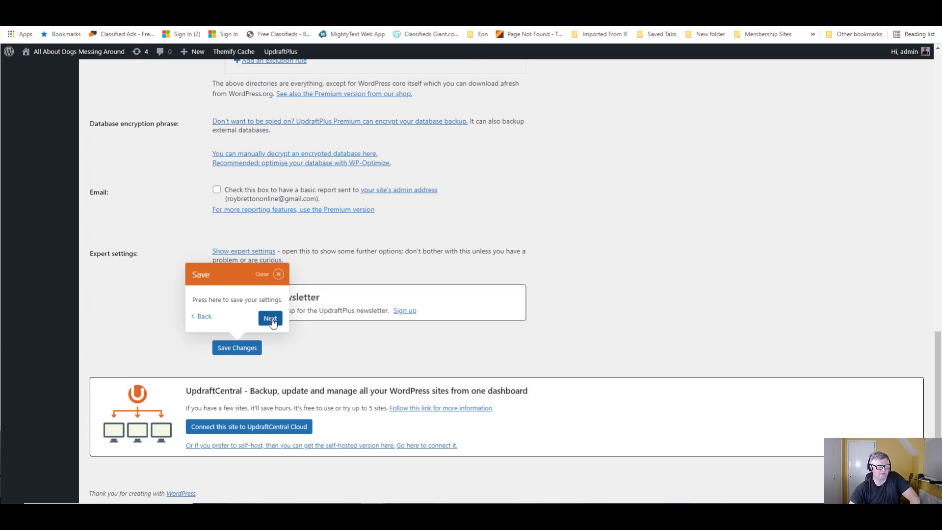
click(271, 319)
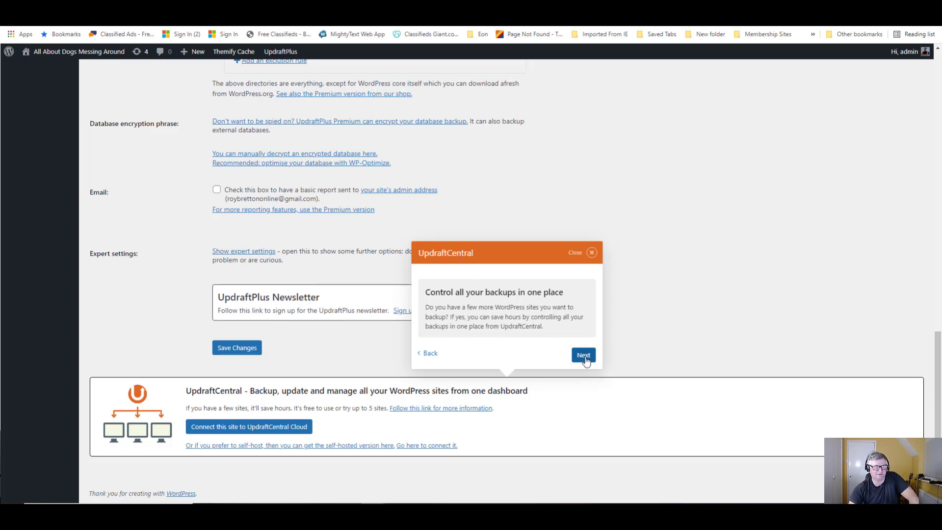
click(584, 355)
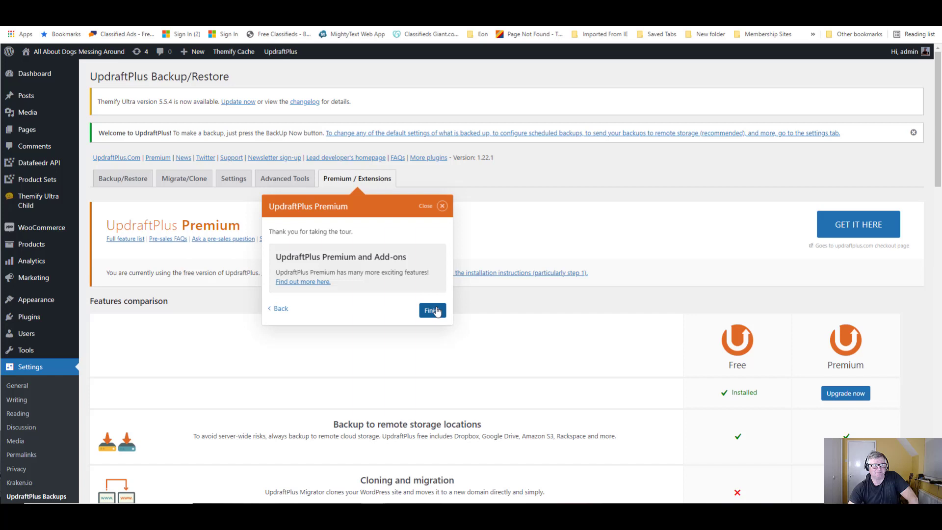
Finish the tour and run Backup Now of the database and files from Backup/Restore
click(432, 311)
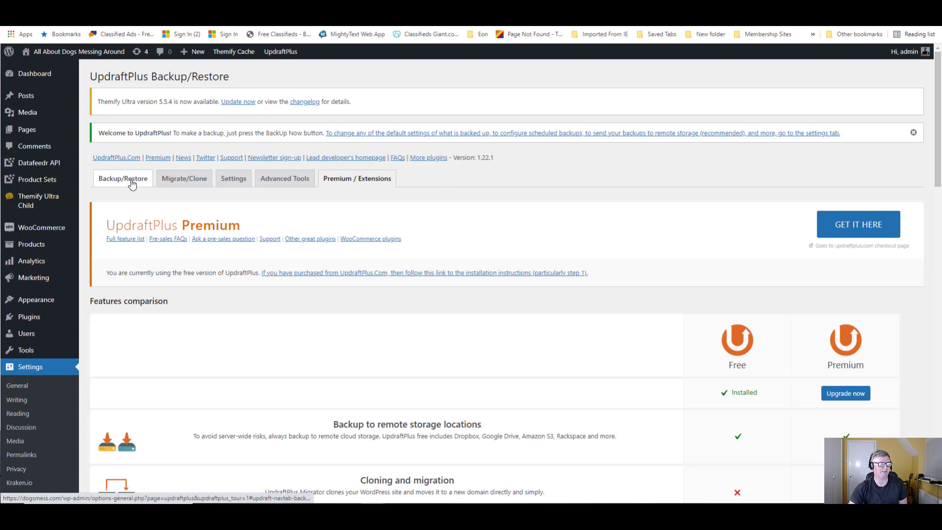
click(132, 183)
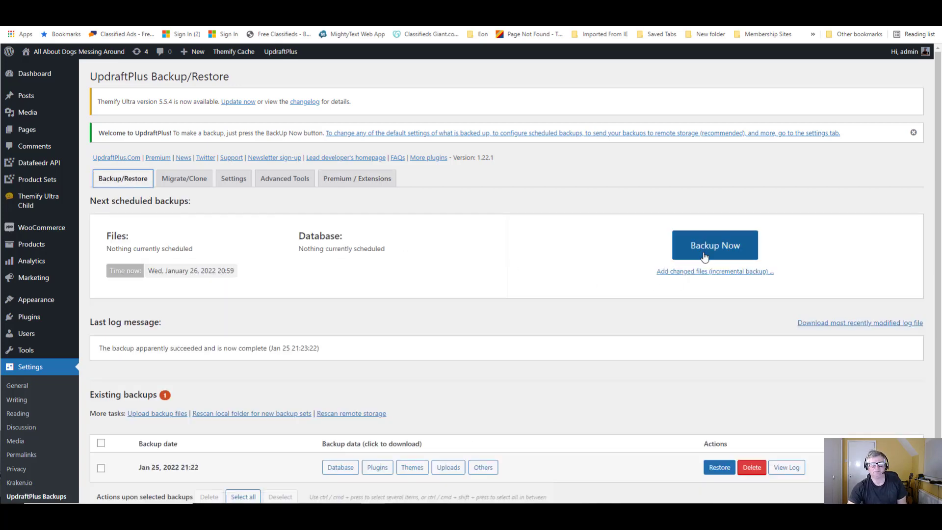
click(706, 254)
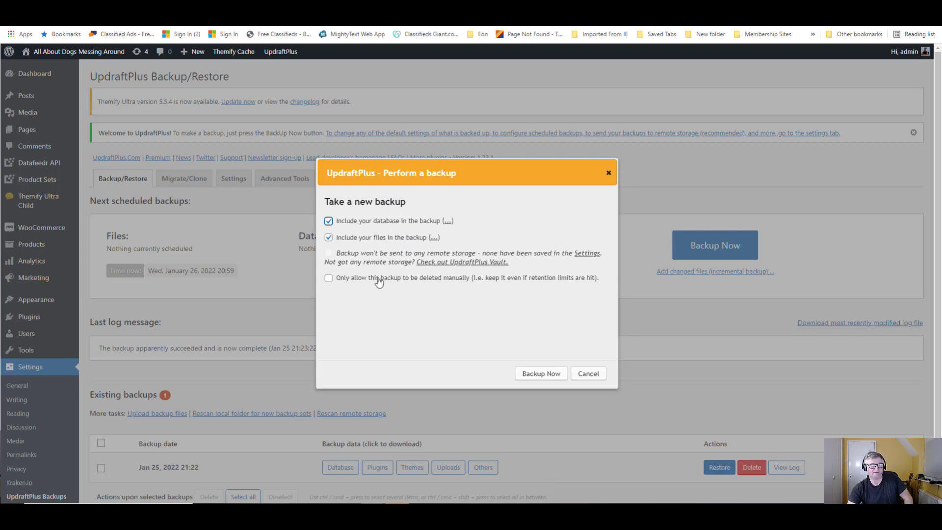
click(543, 374)
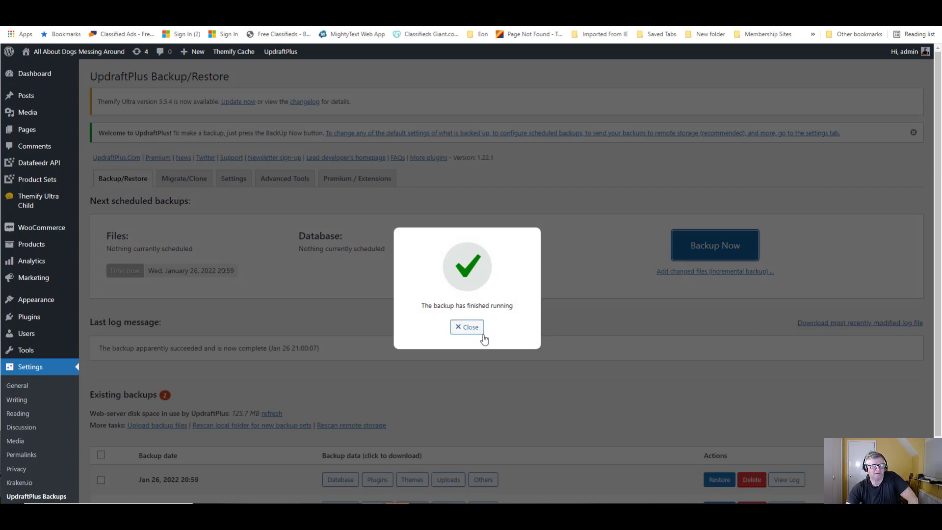
Close the 'backup has finished running' notice and scroll to the Existing backups table
click(483, 331)
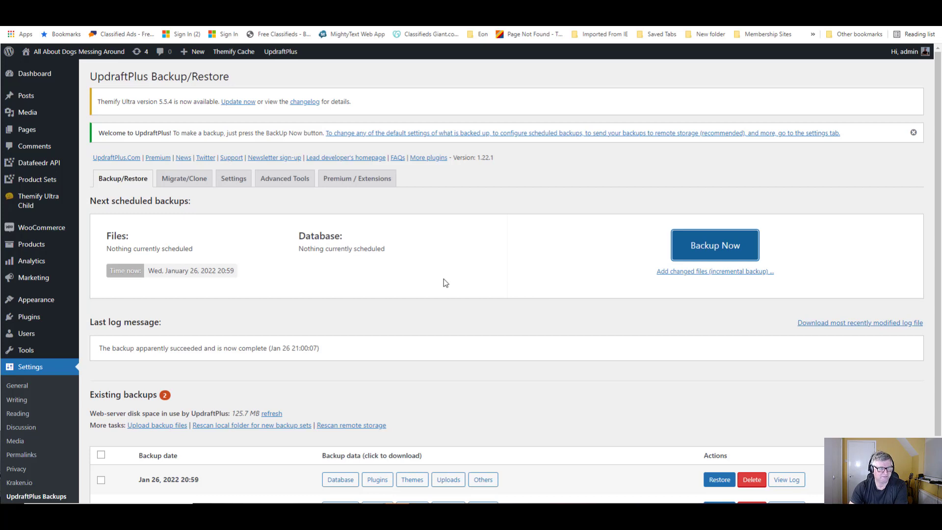
scroll(444, 284, down, 2)
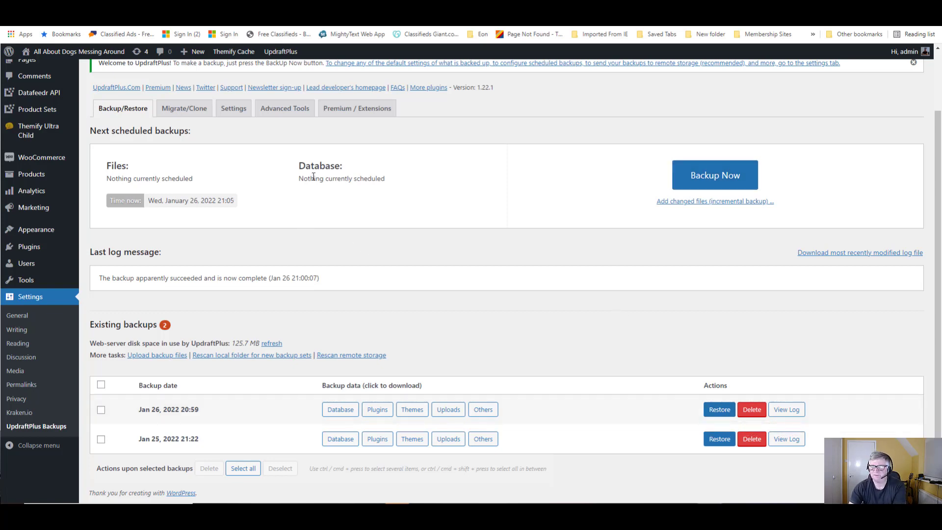
mouse_move(289, 53)
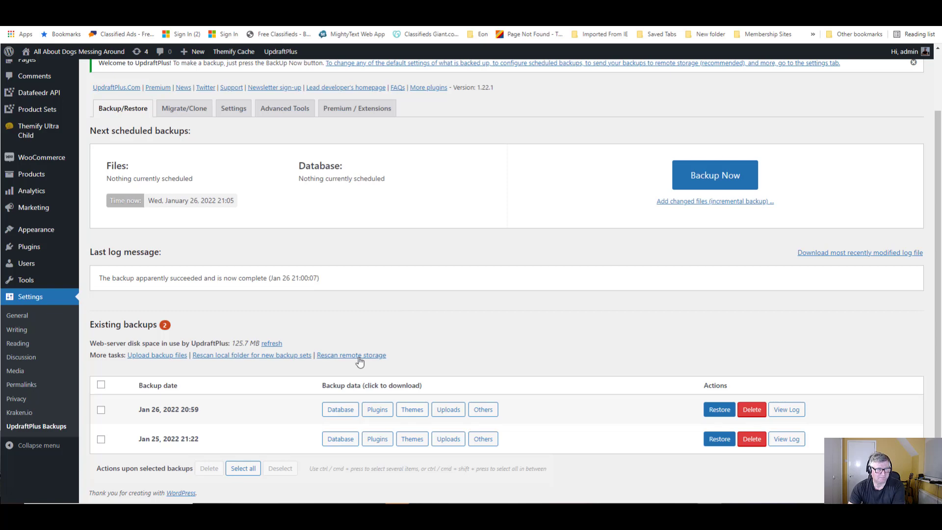
Download the Jan 26, 2022 20:59 backup's database to the computer and save it
click(338, 410)
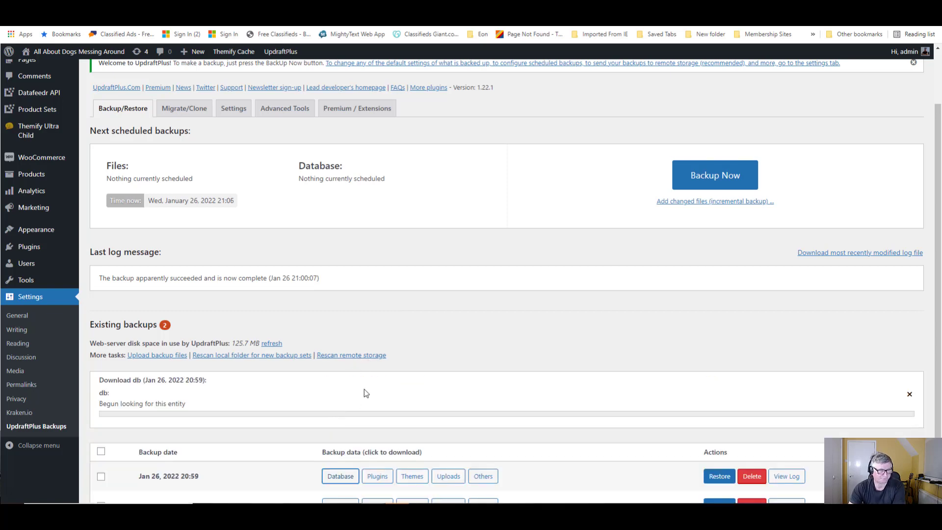
scroll(366, 388, down, 1)
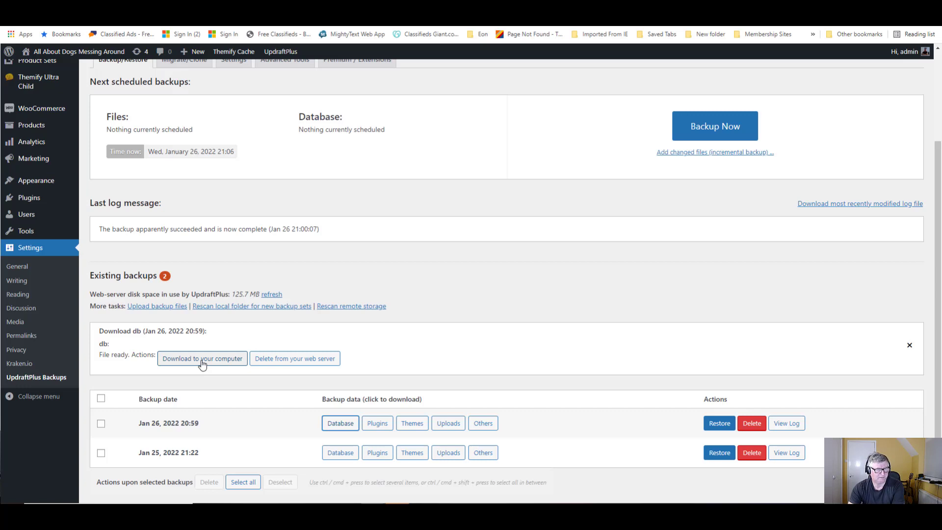
click(203, 363)
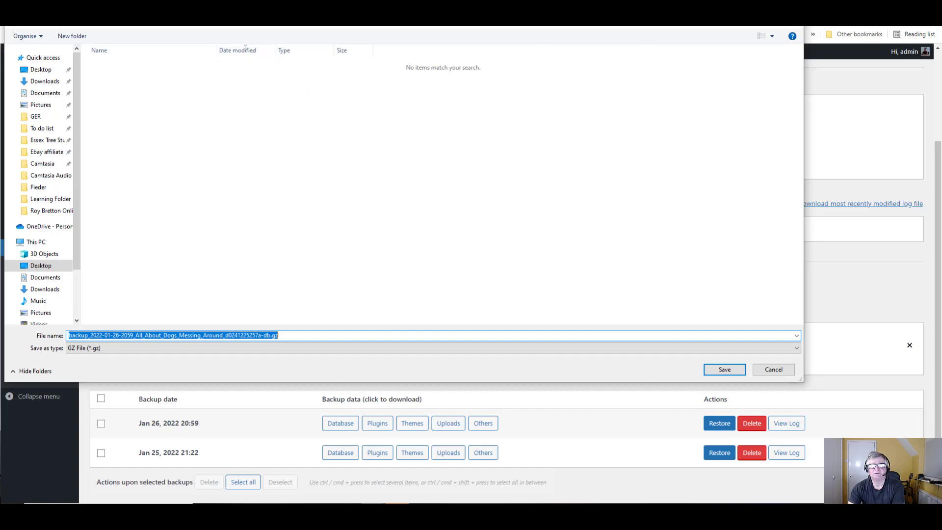
key(Return)
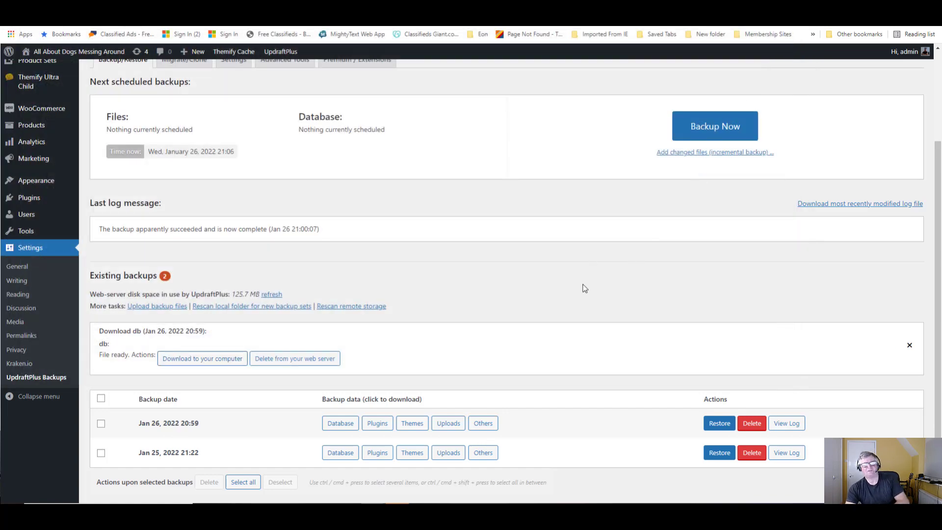